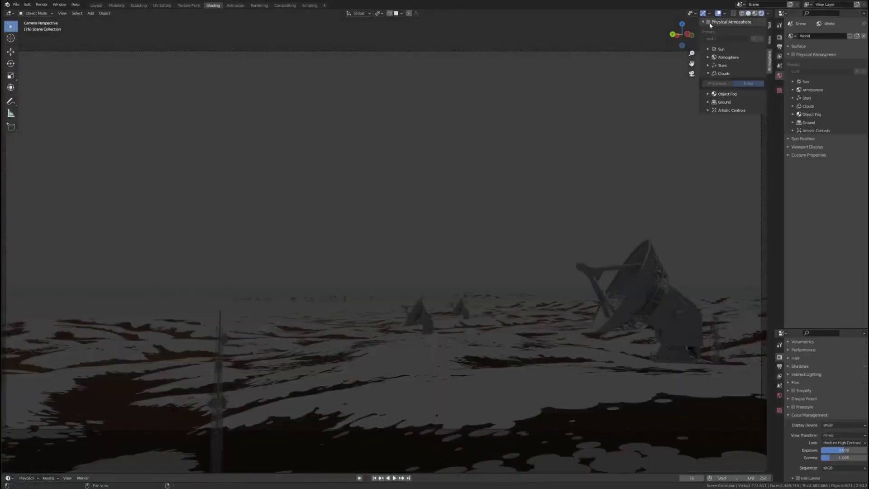
- Enable Physical Atmosphere for the radio telescope scene and apply the hazy evening preset
{"action": "left_click", "coordinate": [708, 21]}
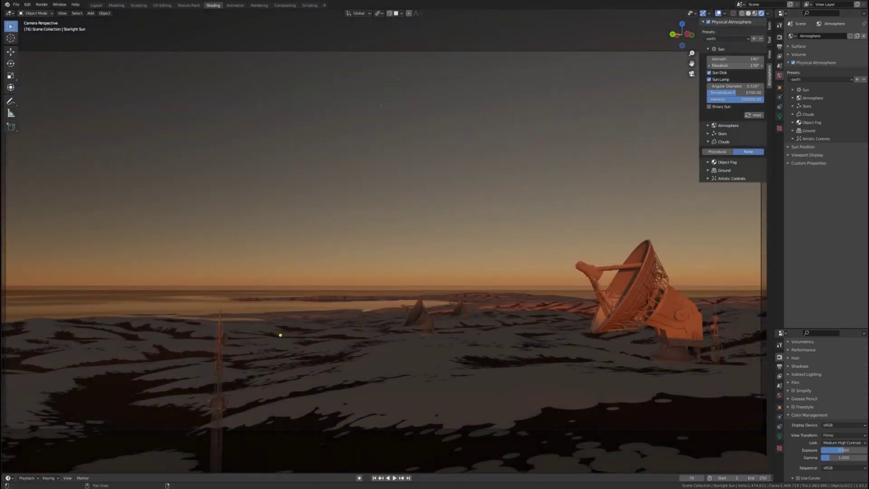
{"action": "left_click", "coordinate": [726, 54]}
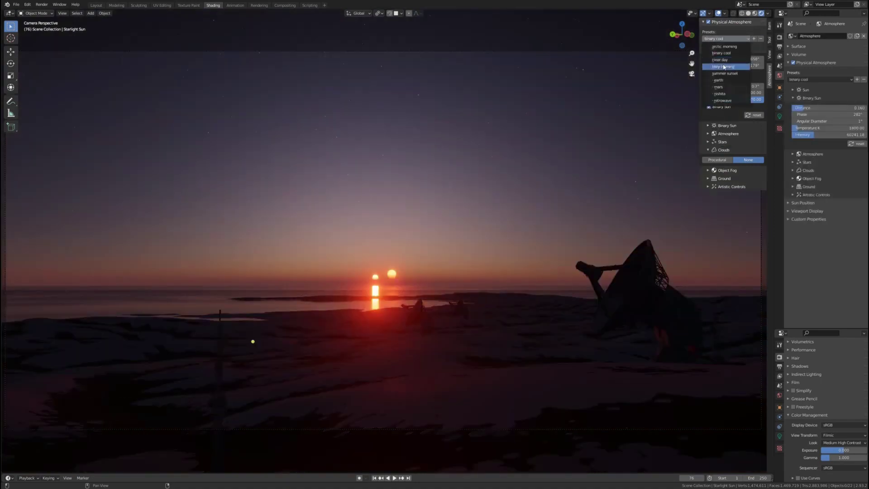
{"action": "left_click", "coordinate": [724, 67]}
- Apply manual Object Fog to the scene's materials, and choose a different atmosphere preset
{"action": "left_click", "coordinate": [708, 162]}
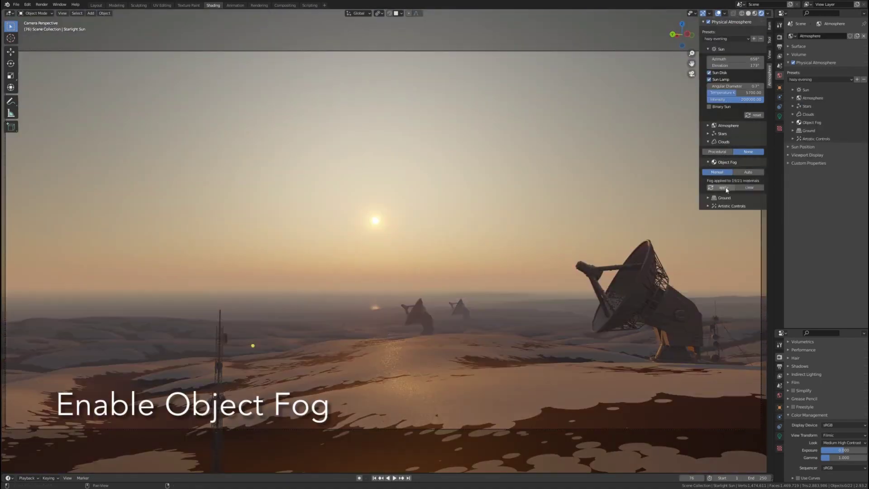
{"action": "middle_click_drag", "start_coordinate": [453, 317], "coordinate": [499, 319]}
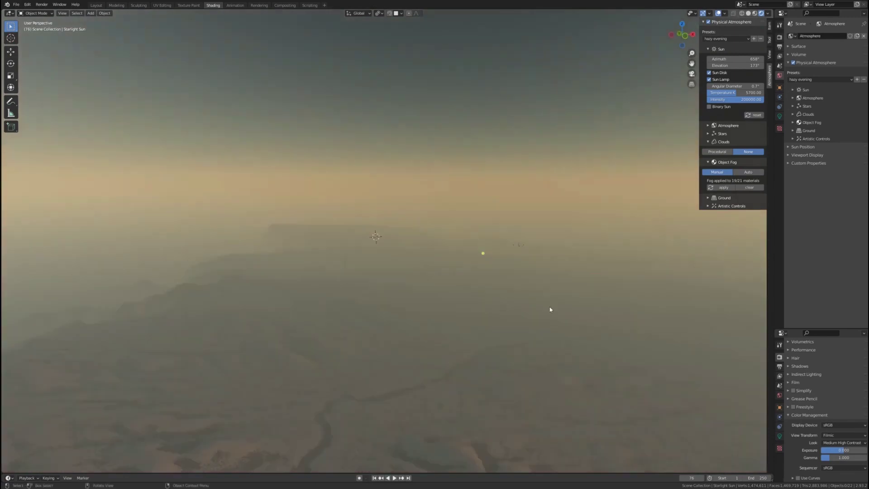
{"action": "middle_click_drag", "start_coordinate": [550, 309], "coordinate": [625, 253]}
{"action": "left_click", "coordinate": [726, 38]}
{"action": "left_click", "coordinate": [717, 104]}
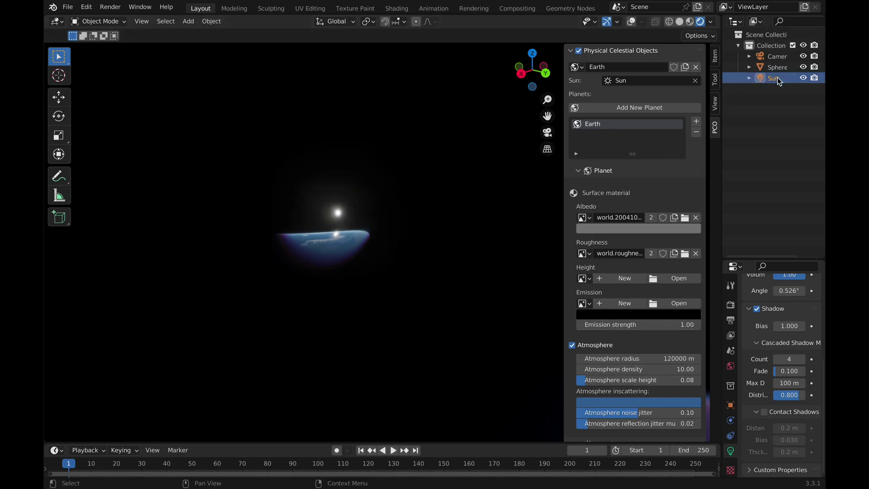
- Redirect the Sun light so that full daylight covers the Earth below the sphere
{"action": "middle_click_drag", "start_coordinate": [357, 243], "coordinate": [449, 236]}
{"action": "scroll", "coordinate": [376, 209], "scroll_direction": "up", "scroll_amount": 4}
{"action": "scroll", "coordinate": [374, 217], "scroll_direction": "down", "scroll_amount": 6}
{"action": "scroll", "coordinate": [449, 236], "scroll_direction": "up", "scroll_amount": 4}
{"action": "scroll", "coordinate": [457, 240], "scroll_direction": "down", "scroll_amount": 3}
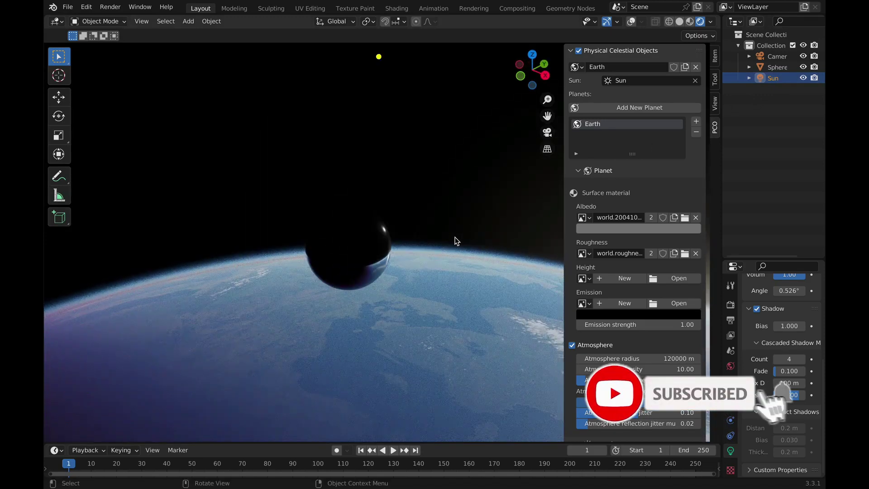
{"action": "mouse_move", "coordinate": [370, 125]}
{"action": "left_mouse_down"}
{"action": "mouse_move", "coordinate": [370, 133]}
{"action": "mouse_move", "coordinate": [378, 110]}
{"action": "left_mouse_up"}
{"action": "middle_click_drag", "start_coordinate": [379, 112], "coordinate": [403, 139]}
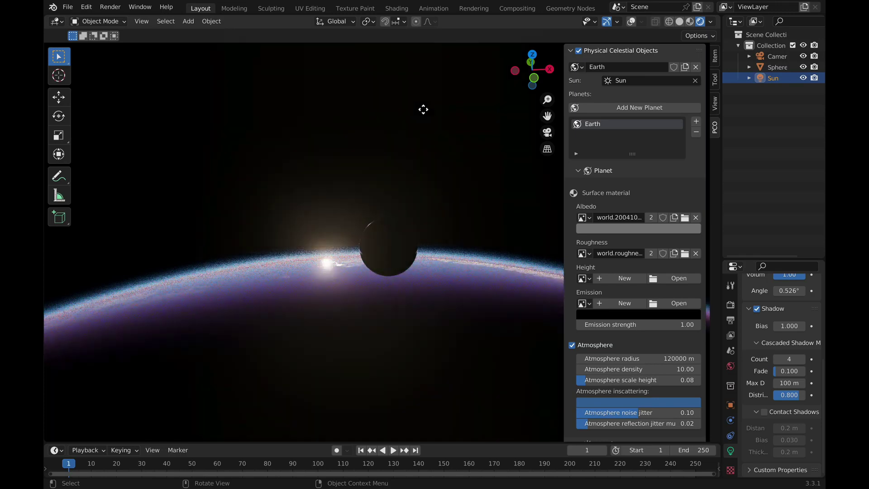
{"action": "left_click_drag", "start_coordinate": [423, 124], "coordinate": [425, 155]}
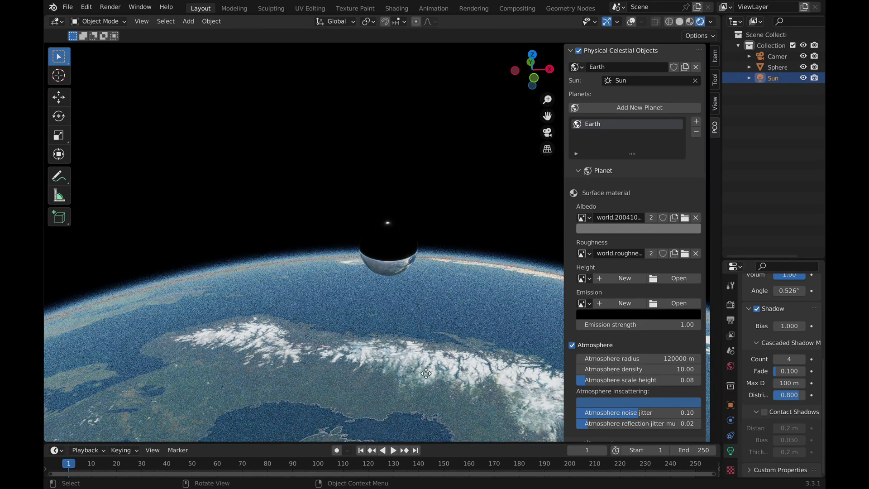
- Turn the Sun light low behind the Earth to create a sunrise on the planet's horizon
{"action": "middle_click_drag", "start_coordinate": [344, 312], "coordinate": [398, 310]}
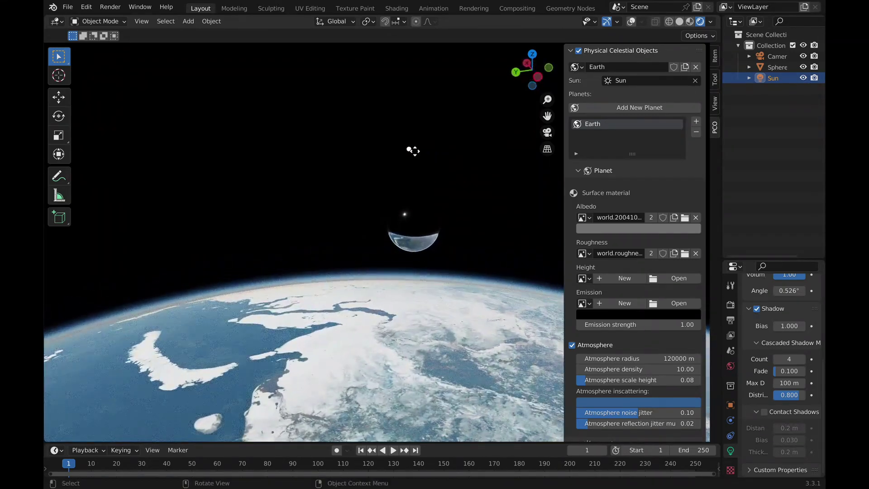
{"action": "left_click_drag", "start_coordinate": [413, 132], "coordinate": [409, 107]}
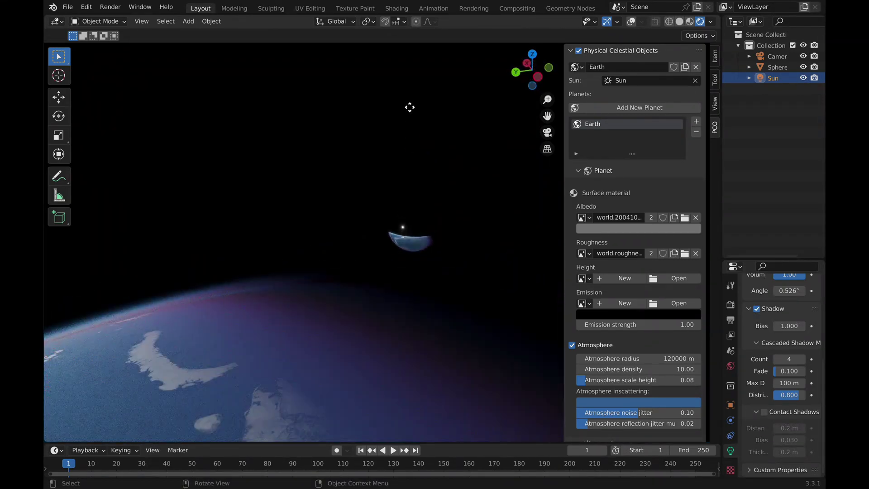
{"action": "middle_click_drag", "start_coordinate": [403, 146], "coordinate": [442, 261]}
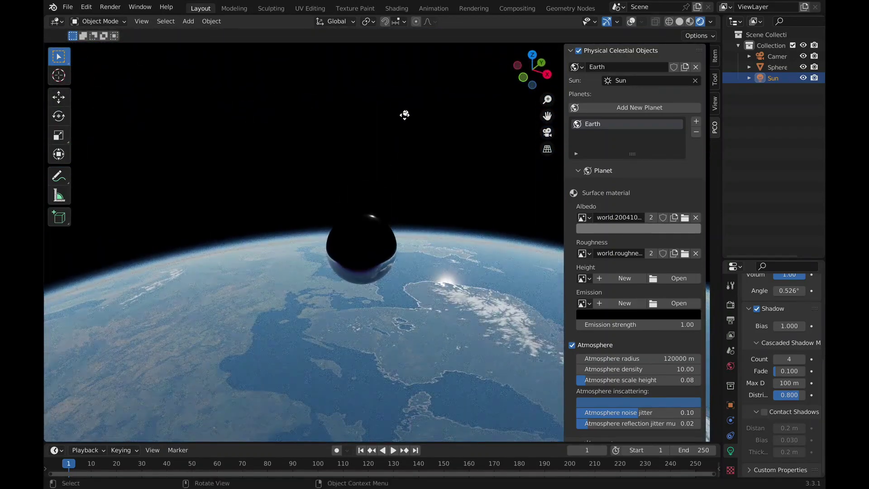
{"action": "mouse_move", "coordinate": [403, 118]}
{"action": "left_mouse_down"}
{"action": "mouse_move", "coordinate": [386, 82]}
{"action": "mouse_move", "coordinate": [433, 81]}
{"action": "mouse_move", "coordinate": [326, 188]}
{"action": "left_mouse_up"}
{"action": "mouse_move", "coordinate": [326, 189]}
{"action": "middle_mouse_down"}
{"action": "mouse_move", "coordinate": [404, 186]}
{"action": "mouse_move", "coordinate": [444, 206]}
{"action": "mouse_move", "coordinate": [380, 206]}
{"action": "mouse_move", "coordinate": [334, 218]}
{"action": "mouse_move", "coordinate": [328, 205]}
{"action": "mouse_move", "coordinate": [334, 209]}
{"action": "middle_mouse_up"}
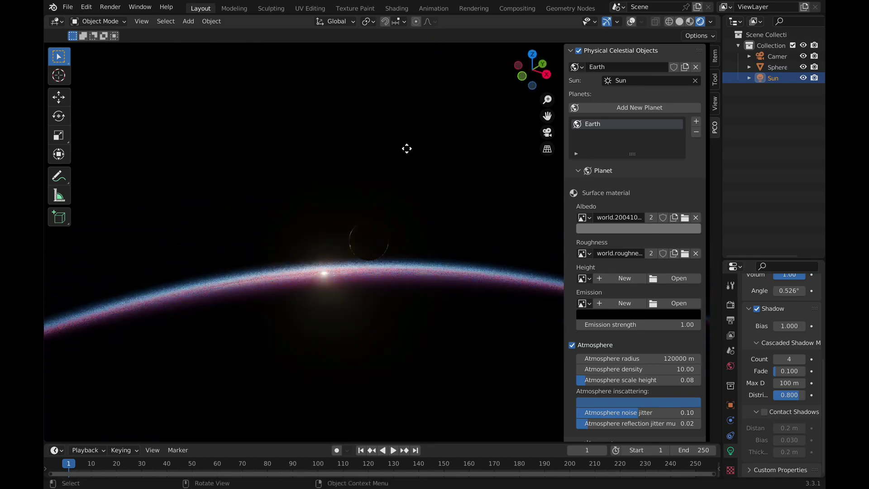
- Set the sphere material's Metallic to 0, Specular to 0.490 and Roughness to 0.046
{"action": "mouse_move", "coordinate": [287, 236]}
{"action": "middle_mouse_down"}
{"action": "mouse_move", "coordinate": [427, 245]}
{"action": "mouse_move", "coordinate": [318, 247]}
{"action": "middle_mouse_up"}
{"action": "right_click", "coordinate": [356, 258]}
{"action": "left_click", "coordinate": [507, 266]}
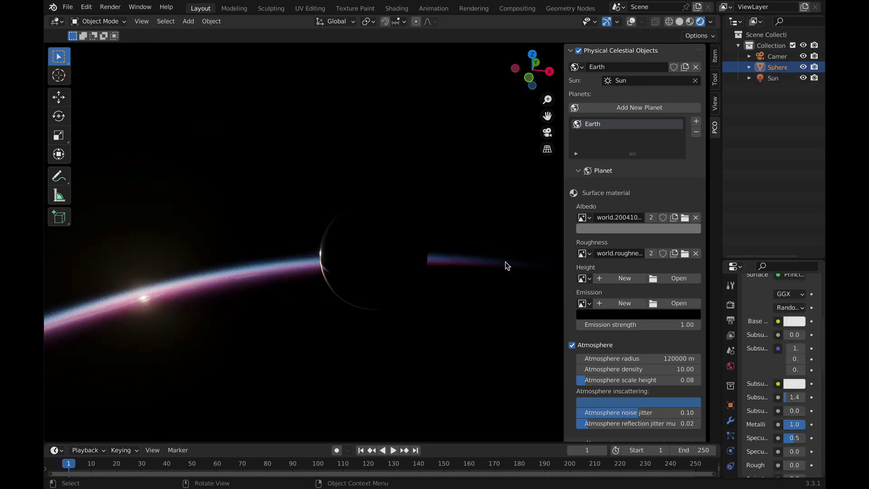
{"action": "left_click_drag", "start_coordinate": [721, 325], "coordinate": [671, 330]}
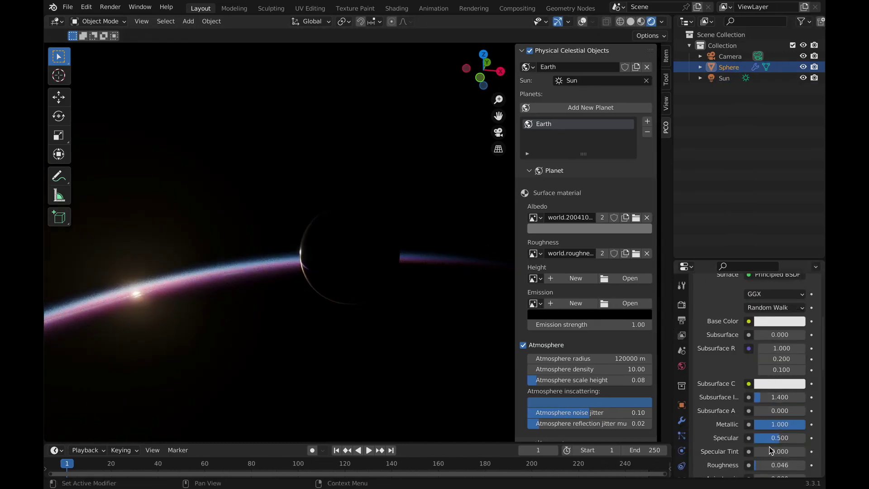
{"action": "scroll", "coordinate": [784, 436], "scroll_direction": "down", "scroll_amount": 3}
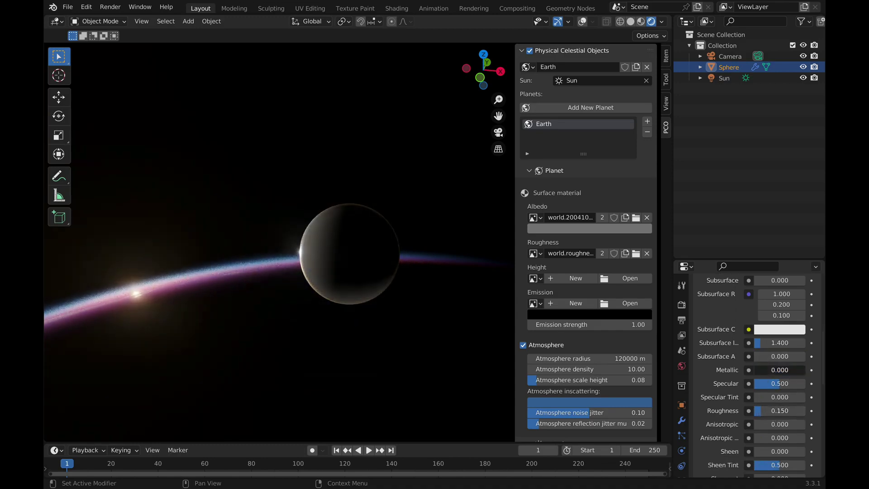
{"action": "mouse_move", "coordinate": [274, 309]}
{"action": "middle_mouse_down"}
{"action": "mouse_move", "coordinate": [368, 299]}
{"action": "mouse_move", "coordinate": [288, 304]}
{"action": "middle_mouse_up"}
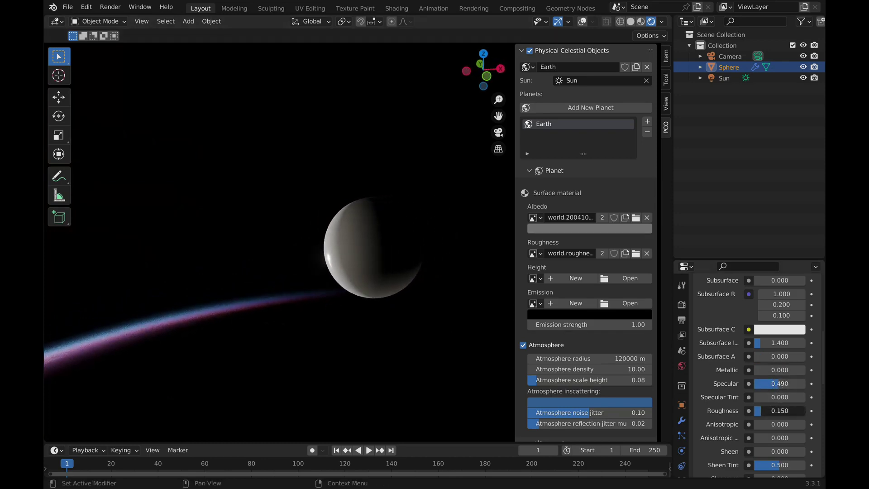
{"action": "mouse_move", "coordinate": [290, 266]}
{"action": "middle_mouse_down"}
{"action": "mouse_move", "coordinate": [283, 254]}
{"action": "mouse_move", "coordinate": [263, 253]}
{"action": "mouse_move", "coordinate": [280, 264]}
{"action": "middle_mouse_up"}
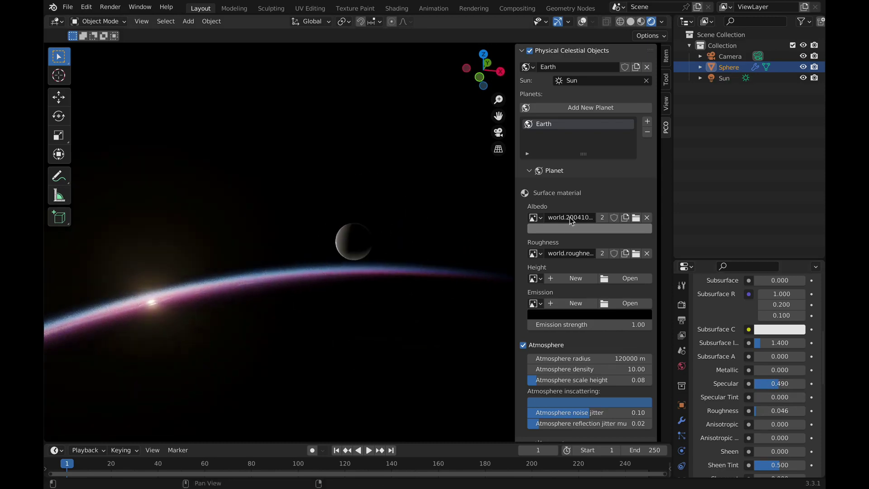
- Raise the Sun light's direction from the horizon to light the Earth and one side of the sphere
{"action": "left_click", "coordinate": [724, 79]}
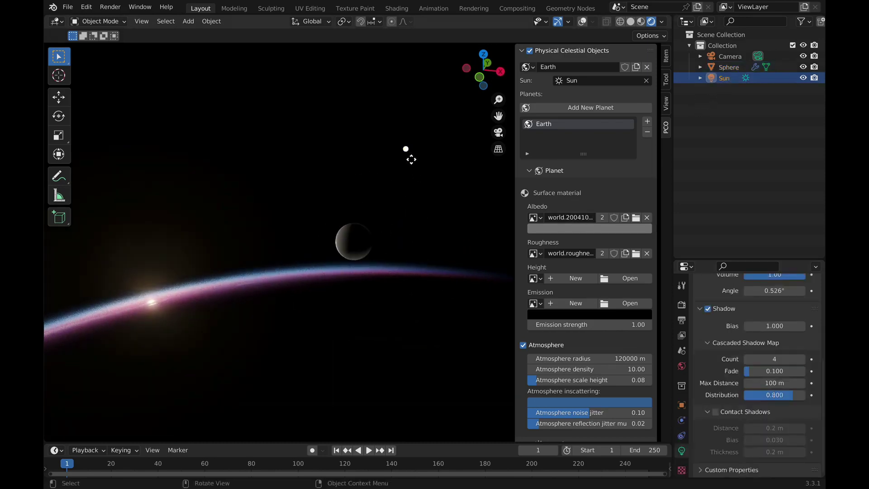
{"action": "left_click_drag", "start_coordinate": [411, 159], "coordinate": [433, 251]}
{"action": "scroll", "coordinate": [417, 243], "scroll_direction": "down", "scroll_amount": 3}
{"action": "scroll", "coordinate": [417, 242], "scroll_direction": "up", "scroll_amount": 8}
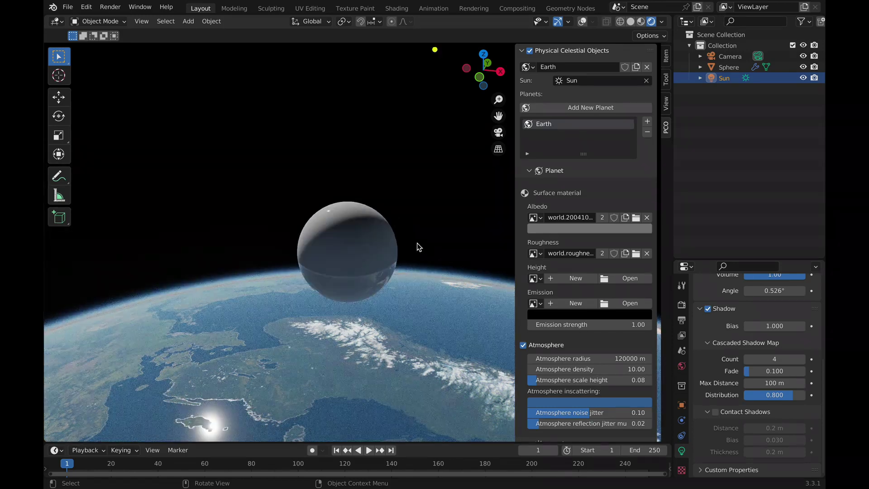
{"action": "middle_click_drag", "start_coordinate": [417, 243], "coordinate": [471, 239]}
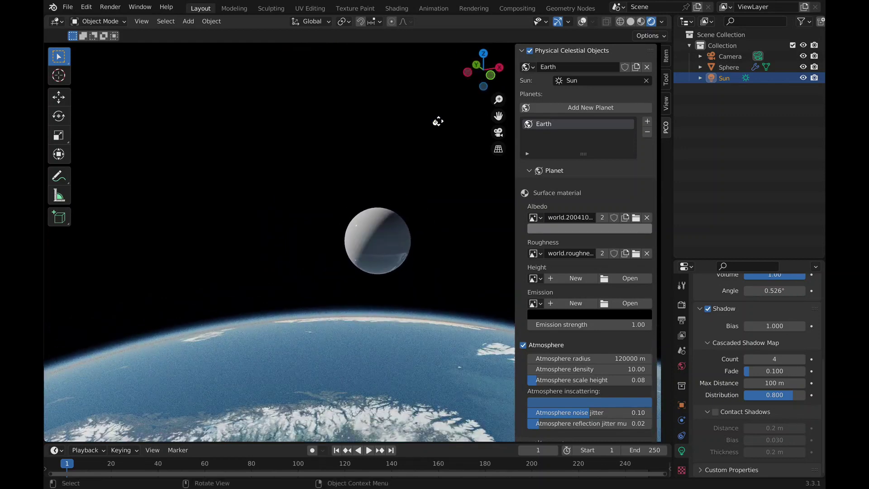
{"action": "left_click_drag", "start_coordinate": [438, 122], "coordinate": [415, 97]}
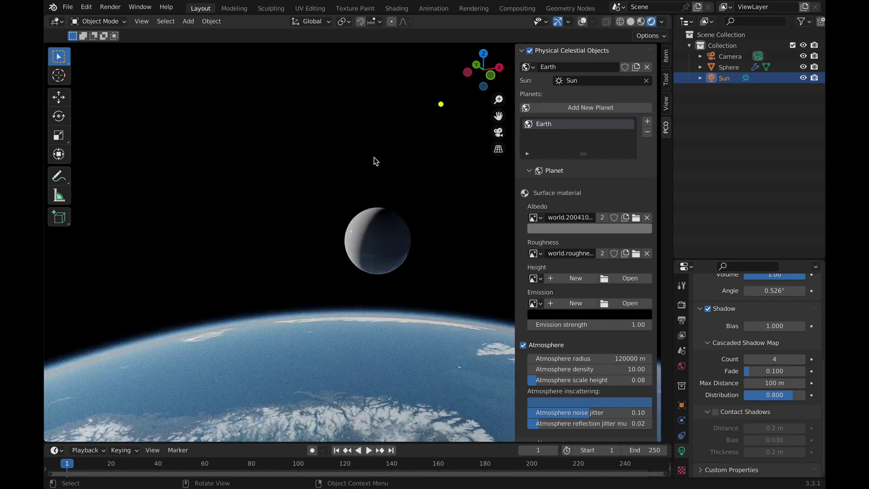
- Set the Earth planet's Z position to -6200000 m to bring its surface closer to the sphere
{"action": "middle_click_drag", "start_coordinate": [374, 161], "coordinate": [424, 238]}
{"action": "scroll", "coordinate": [585, 369], "scroll_direction": "down", "scroll_amount": 6}
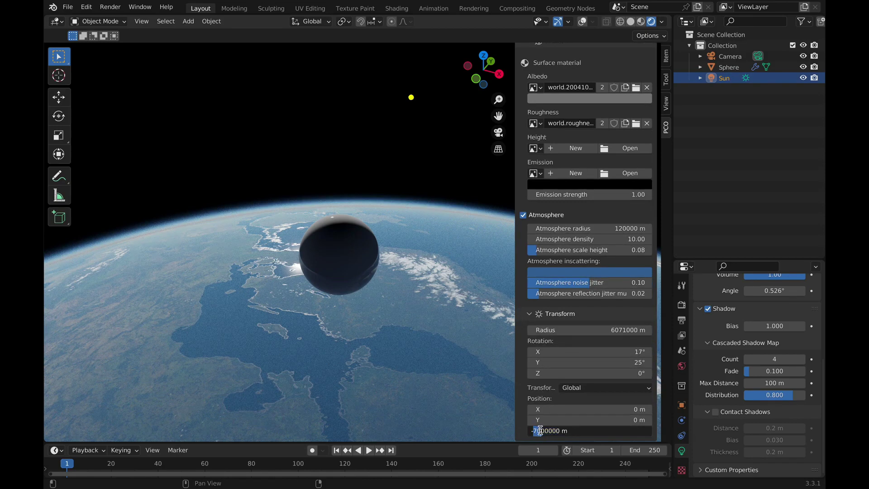
{"action": "key", "text": "Return"}
{"action": "middle_click_drag", "start_coordinate": [344, 361], "coordinate": [346, 348]}
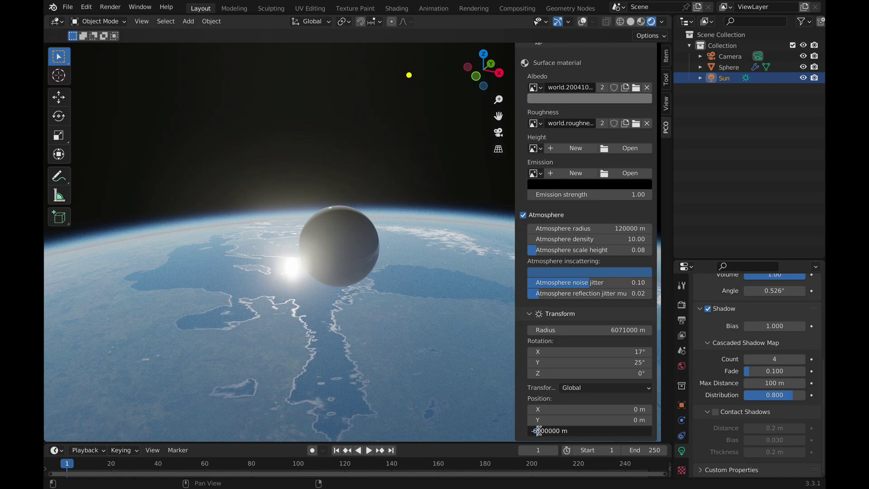
{"action": "key", "text": "Return"}
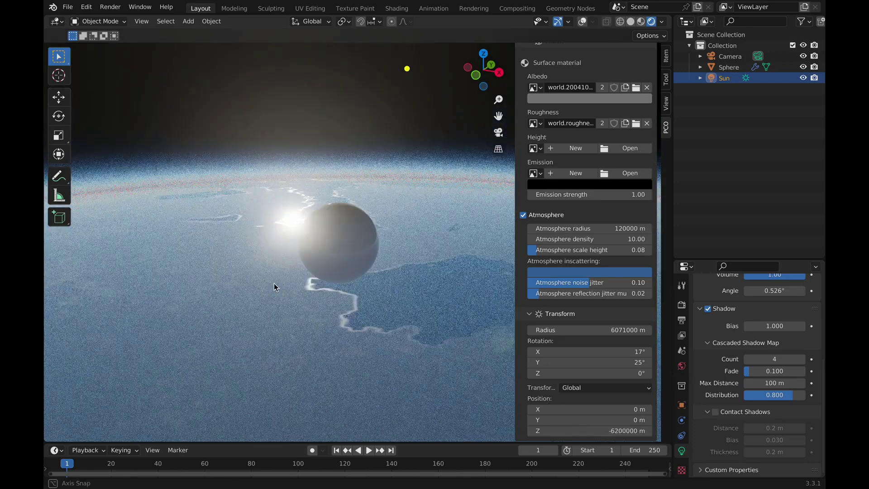
- Lower the Sun light toward the Earth's horizon for a sunset reflection on the water
{"action": "middle_click_drag", "start_coordinate": [273, 285], "coordinate": [302, 291]}
{"action": "scroll", "coordinate": [300, 288], "scroll_direction": "up", "scroll_amount": 5}
{"action": "scroll", "coordinate": [300, 288], "scroll_direction": "down", "scroll_amount": 7}
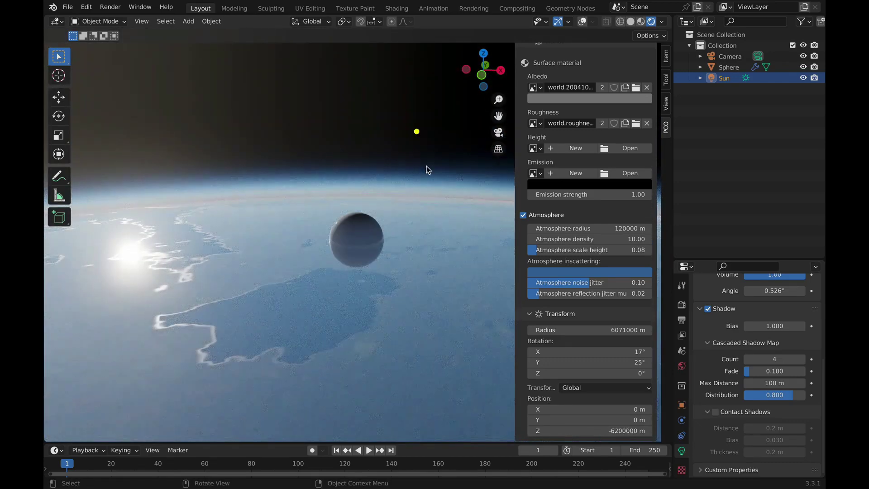
{"action": "left_click_drag", "start_coordinate": [419, 131], "coordinate": [406, 113]}
{"action": "mouse_move", "coordinate": [382, 269]}
{"action": "middle_mouse_down"}
{"action": "mouse_move", "coordinate": [307, 269]}
{"action": "mouse_move", "coordinate": [411, 265]}
{"action": "mouse_move", "coordinate": [381, 260]}
{"action": "middle_mouse_up"}
{"action": "left_click_drag", "start_coordinate": [403, 116], "coordinate": [404, 116]}
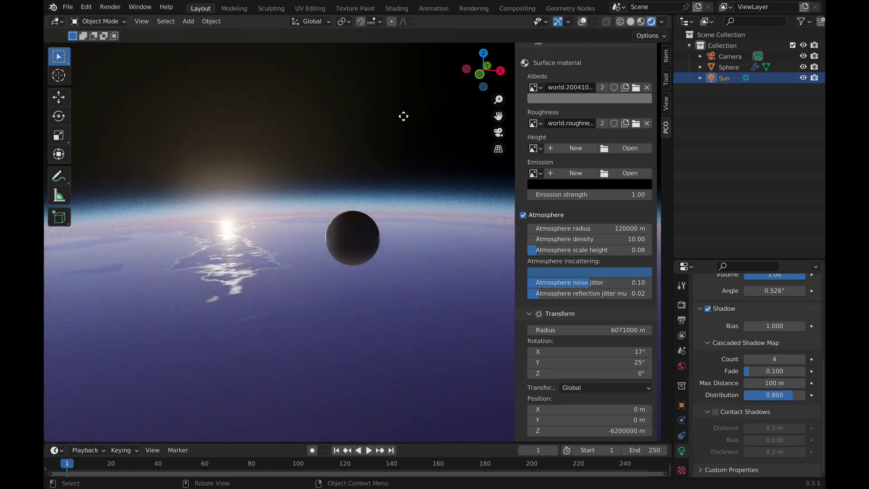
- Set the Earth planet's Z position to -8000000 m to move it away from the sphere
{"action": "middle_click_drag", "start_coordinate": [398, 187], "coordinate": [306, 209]}
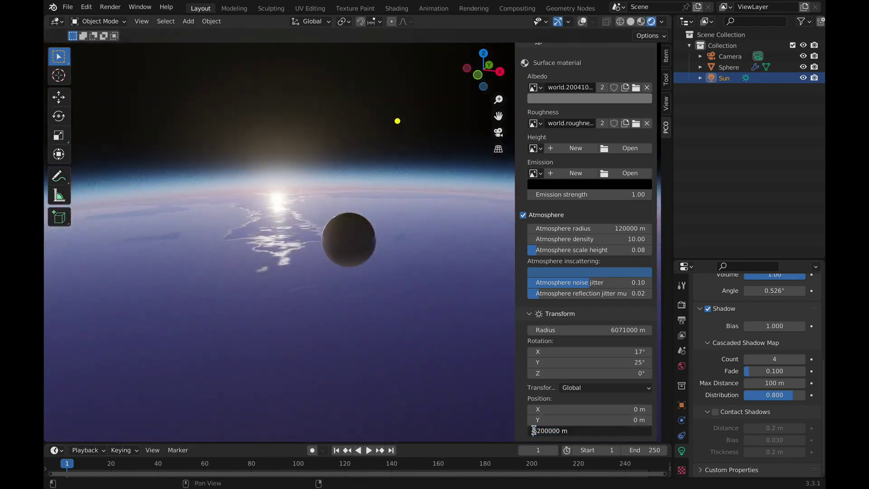
{"action": "key", "text": "Return"}
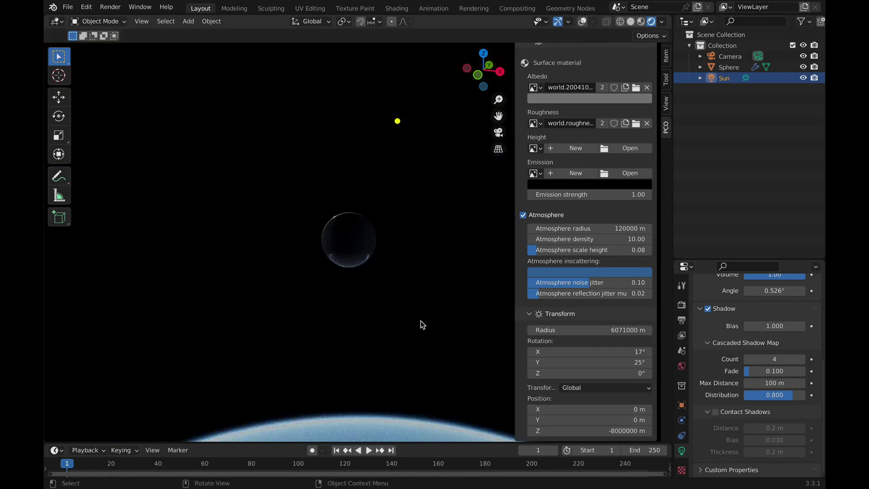
{"action": "middle_click_drag", "start_coordinate": [410, 289], "coordinate": [425, 173]}
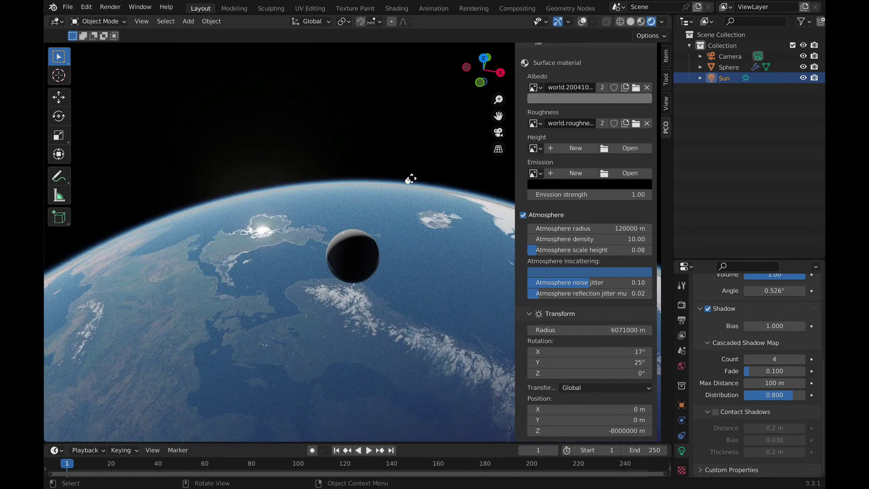
- Adjust the Sun light's direction to place its reflection on the Earth beyond the sphere
{"action": "left_click_drag", "start_coordinate": [411, 178], "coordinate": [403, 147]}
{"action": "middle_click_drag", "start_coordinate": [379, 215], "coordinate": [388, 170]}
{"action": "left_click_drag", "start_coordinate": [411, 118], "coordinate": [412, 154]}
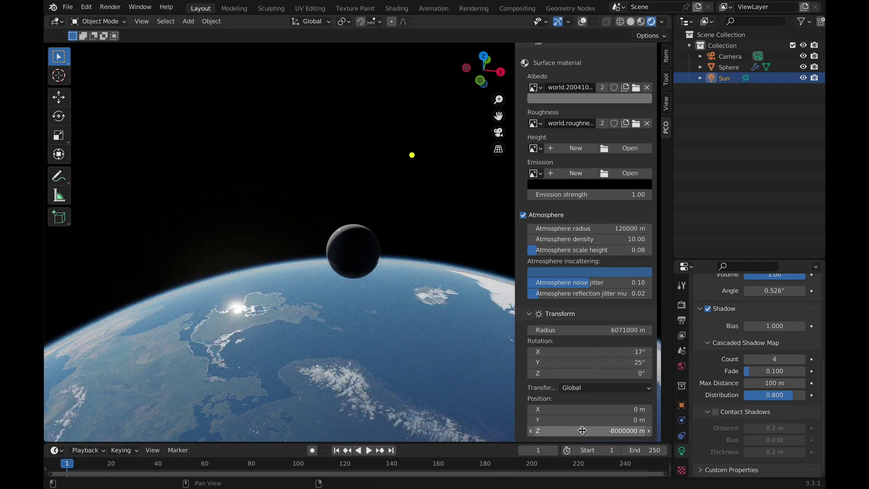
- Set the Earth planet's Z position to -7000000 m
{"action": "key", "text": "Delete"}
{"action": "type", "text": "7"}
{"action": "key", "text": "Return"}
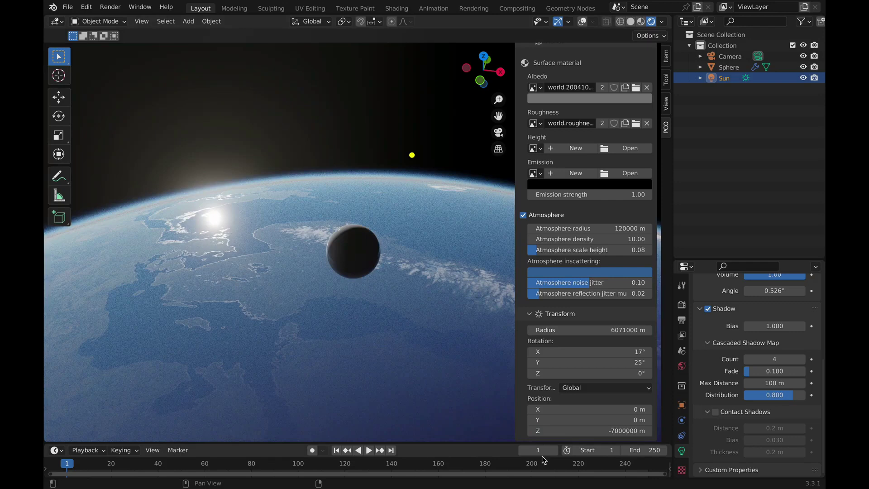
- Redirect the Sun light to illuminate the snowy side of the Earth and one side of the sphere
{"action": "middle_click_drag", "start_coordinate": [256, 334], "coordinate": [273, 332]}
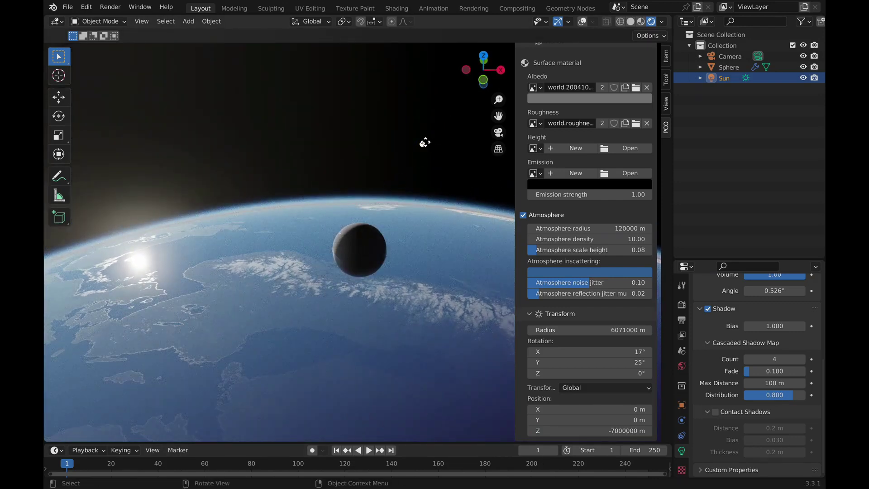
{"action": "left_click_drag", "start_coordinate": [425, 142], "coordinate": [380, 190]}
{"action": "middle_click_drag", "start_coordinate": [325, 267], "coordinate": [426, 251]}
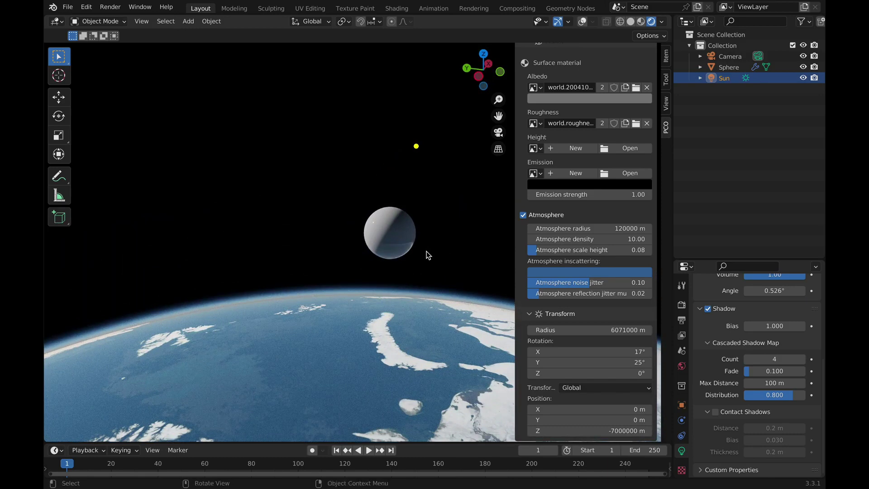
{"action": "mouse_move", "coordinate": [499, 4]}
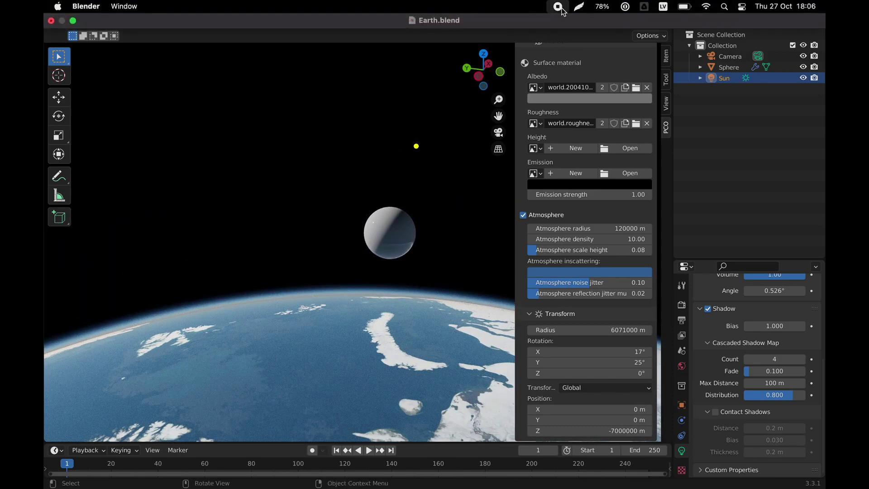